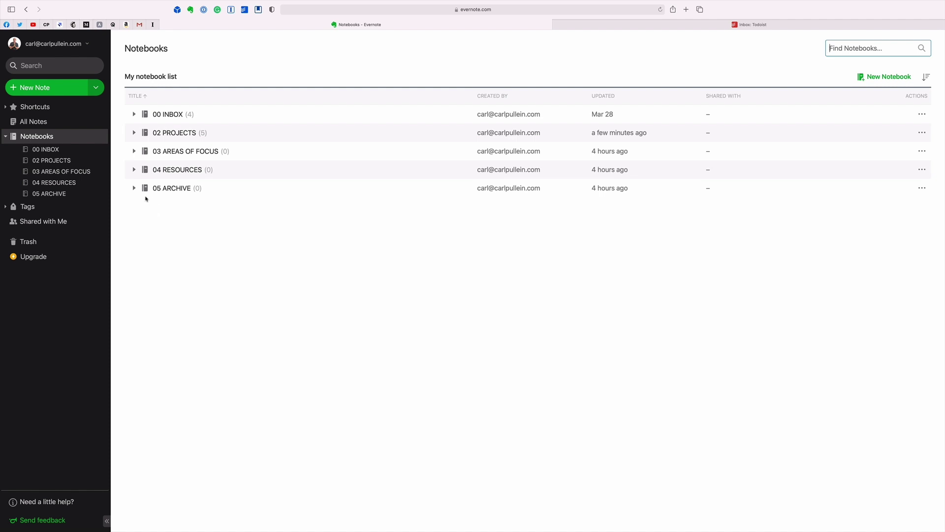
Open the 02 PROJECTS notebook and bring up the Master Projects List note's project table
click(64, 161)
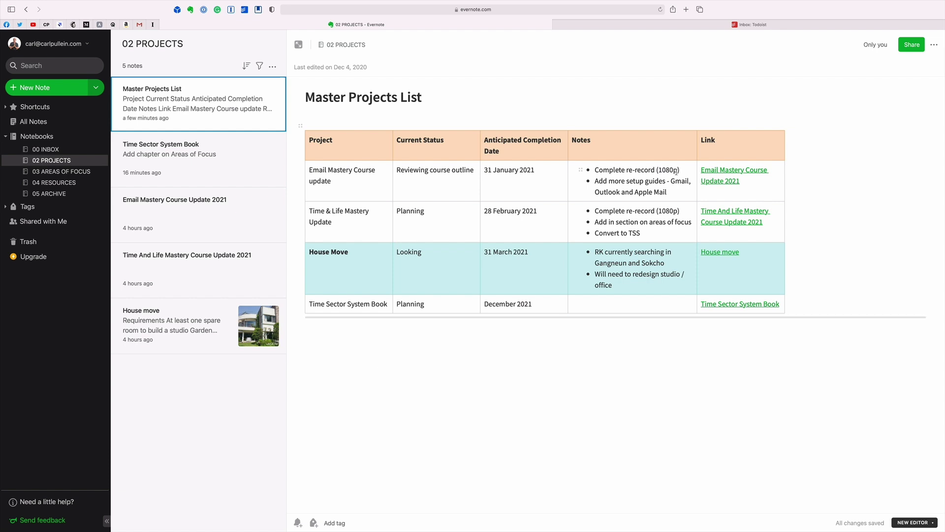
drag(678, 170, 643, 170)
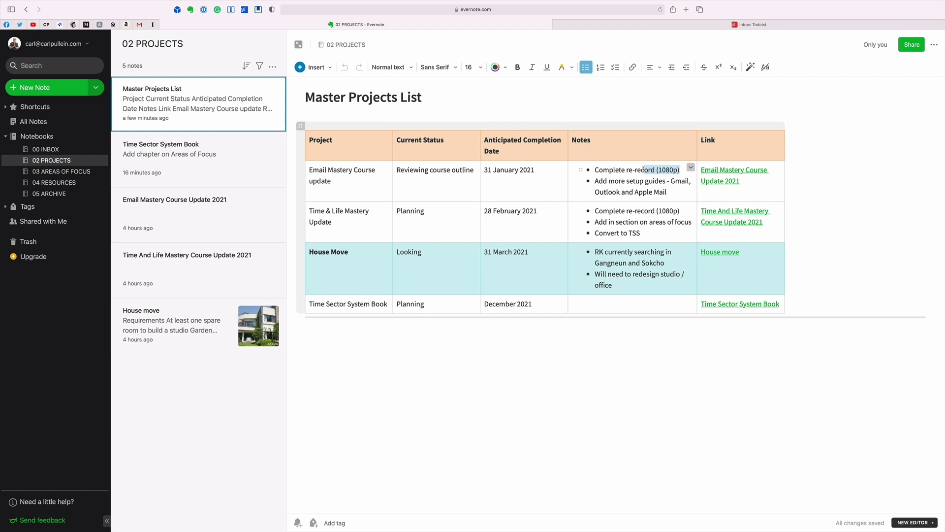
Clear the text selection in the Master Projects List table
click(397, 338)
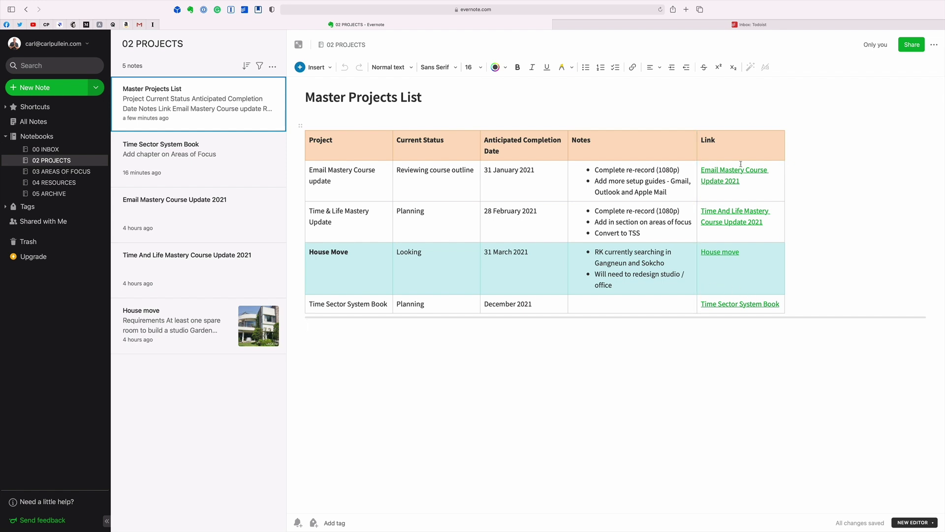
Open the Email Mastery Course Update 2021 note through its evernote:// link in the table
click(707, 172)
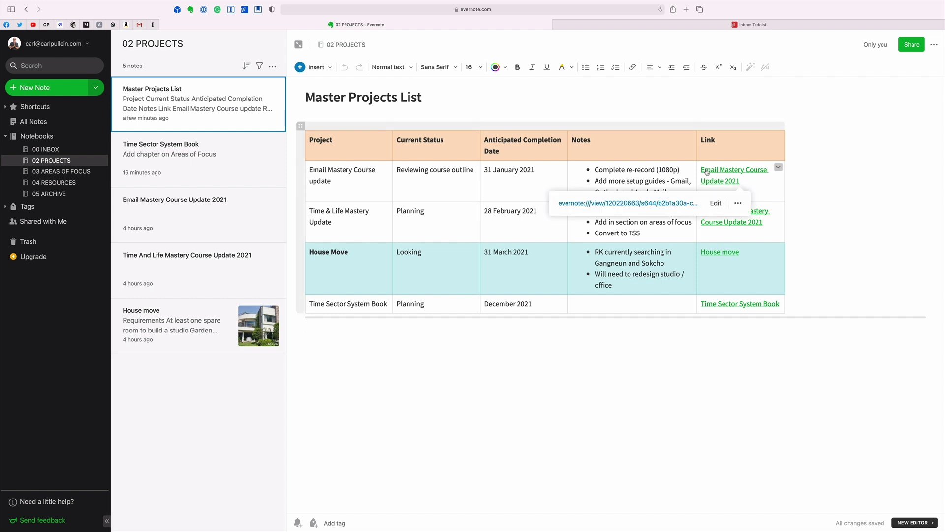
click(640, 204)
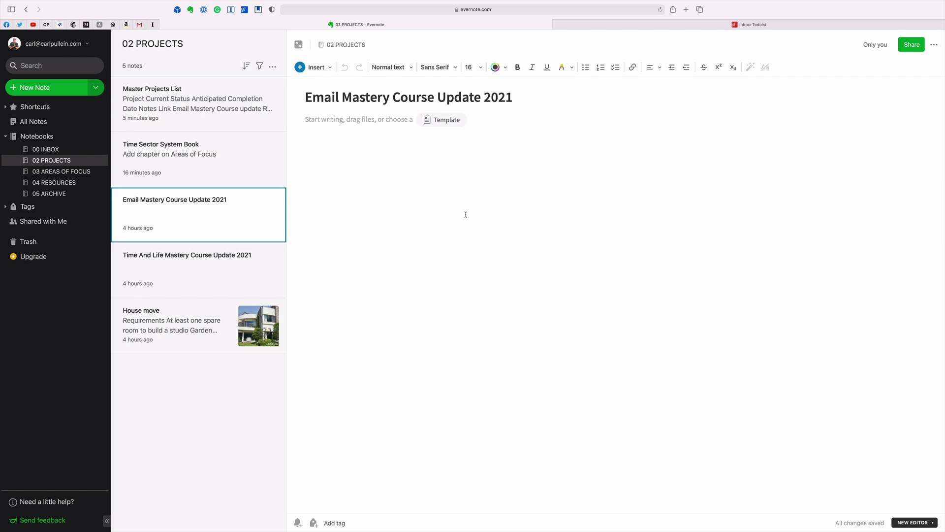
Go back to the Master Projects List note from the notes list
click(216, 111)
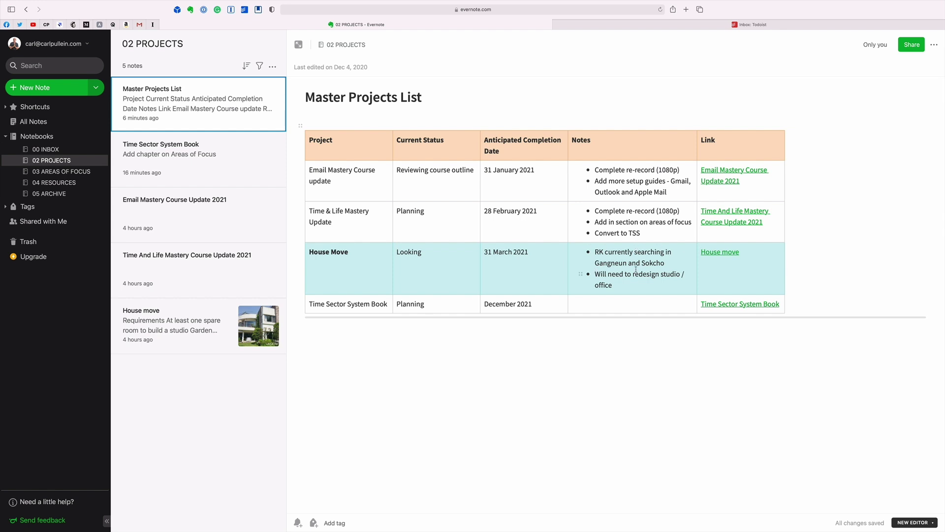
click(722, 253)
click(648, 274)
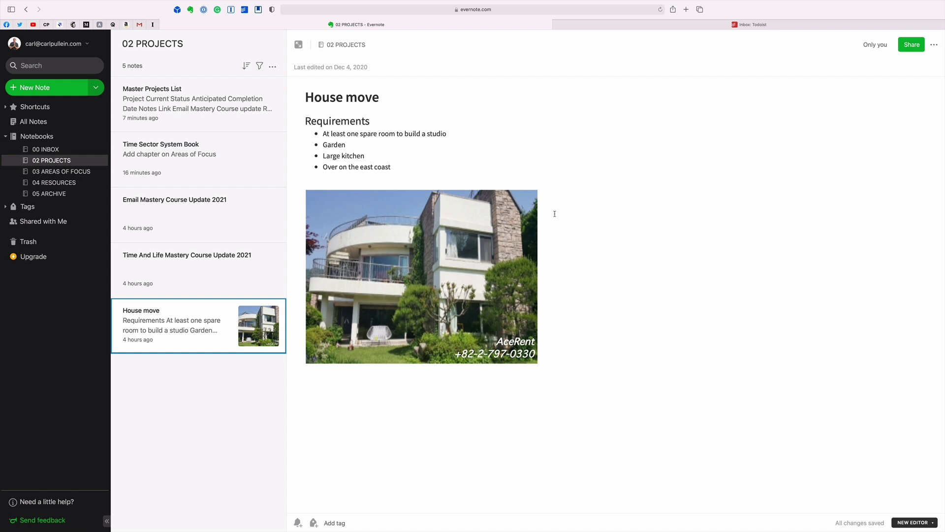
click(191, 109)
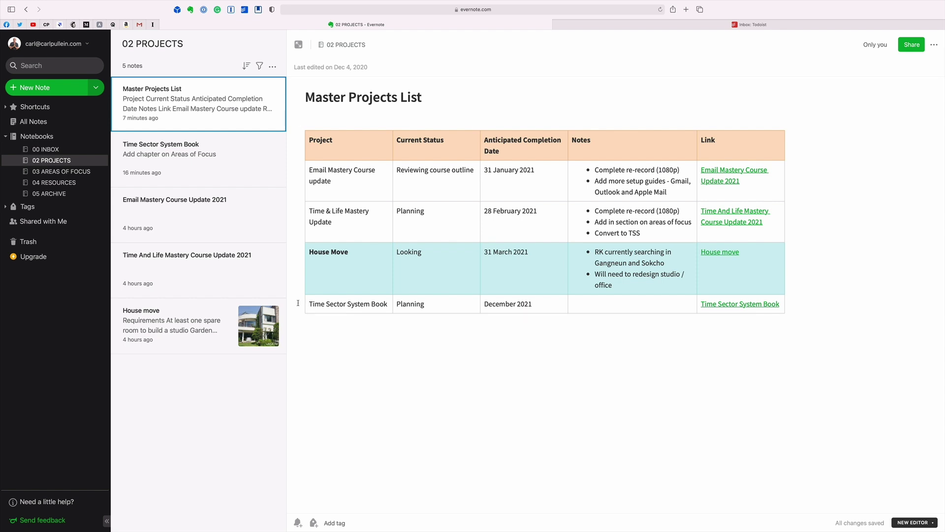
Add a table row reading Christmas 2020, Planning, 31 December 2020
click(306, 264)
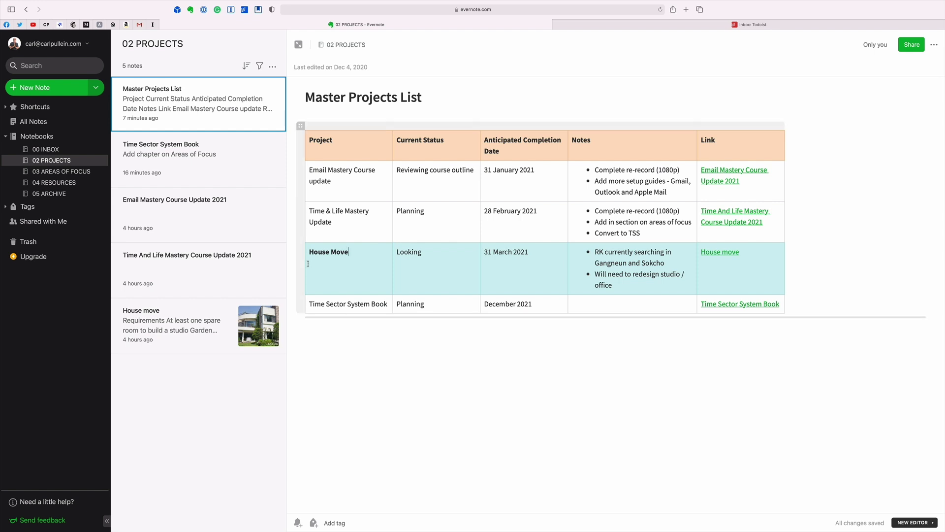
click(301, 315)
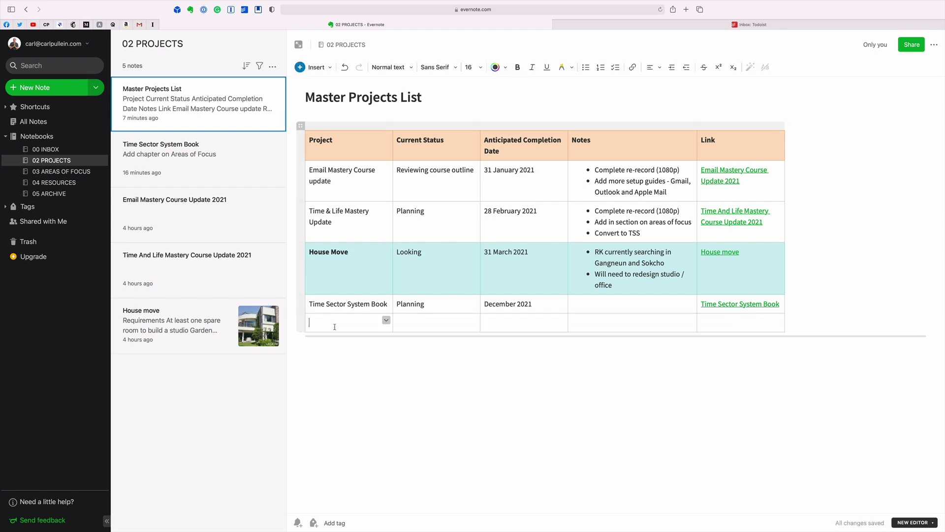
text(Christmas 2020)
click(397, 322)
text(Planning)
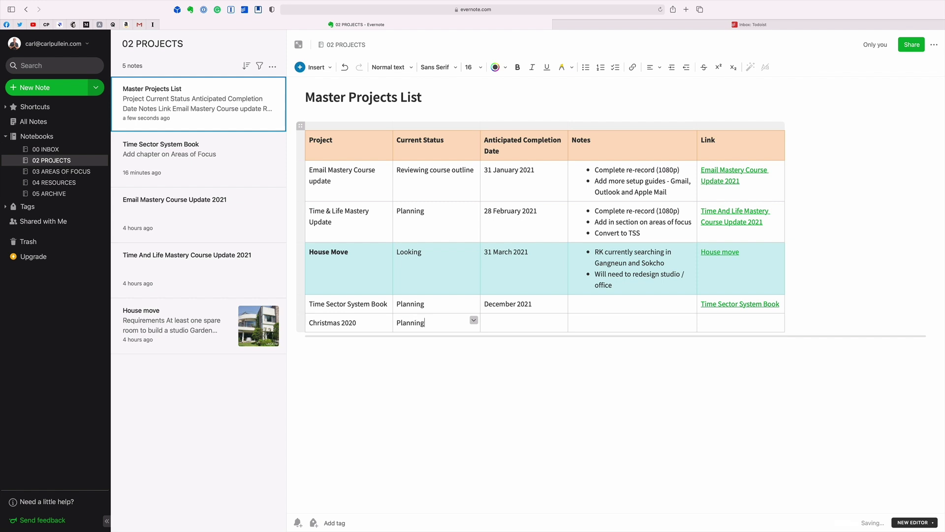
click(485, 323)
text(2)
key(BackSpace)
text(31 December)
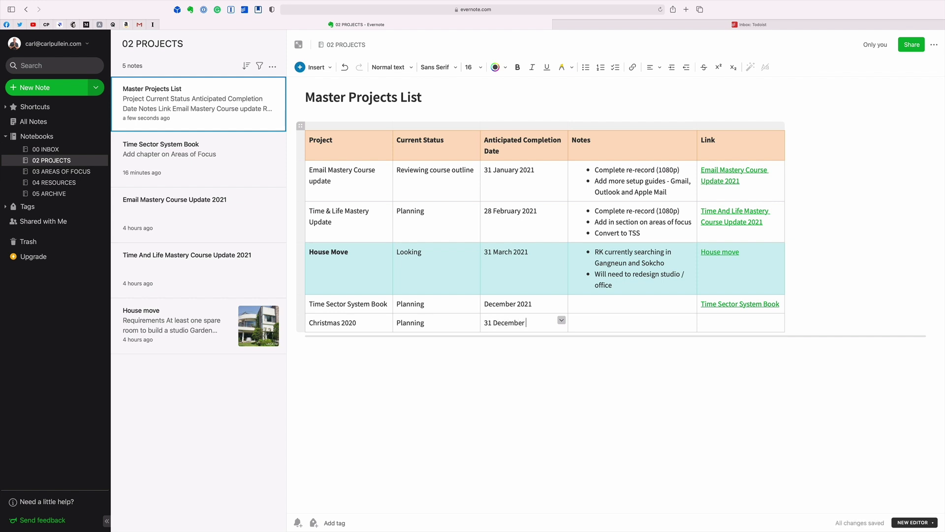
text( 2020)
key(Tab)
Move the Christmas 2020 row to the top of the project table
click(301, 323)
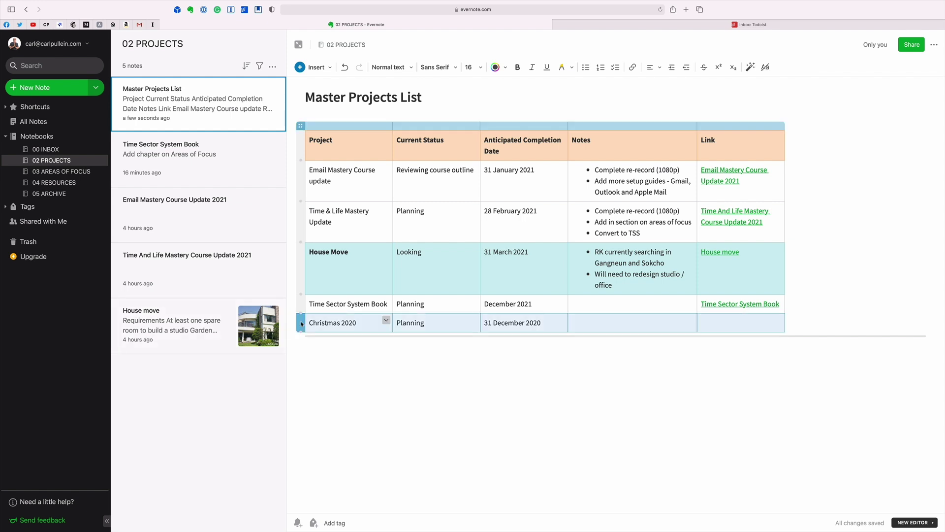
drag(301, 323, 336, 190)
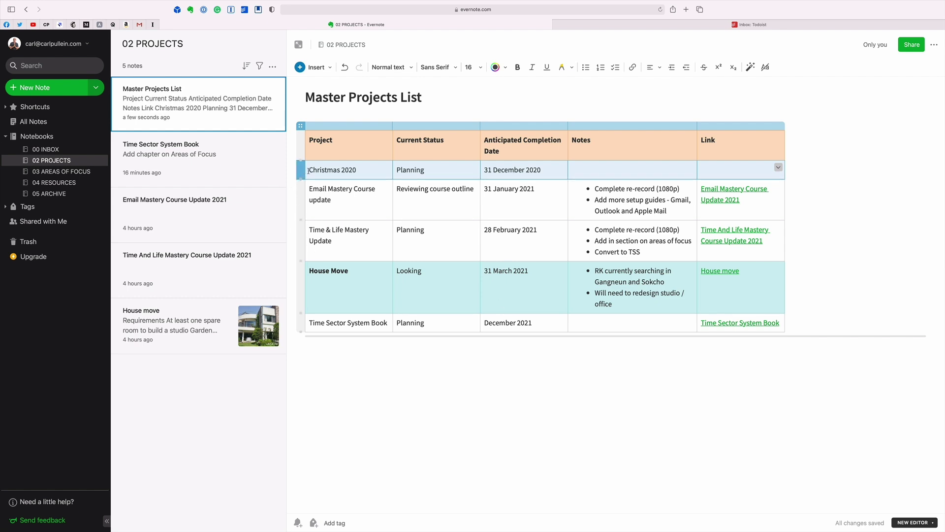
click(373, 173)
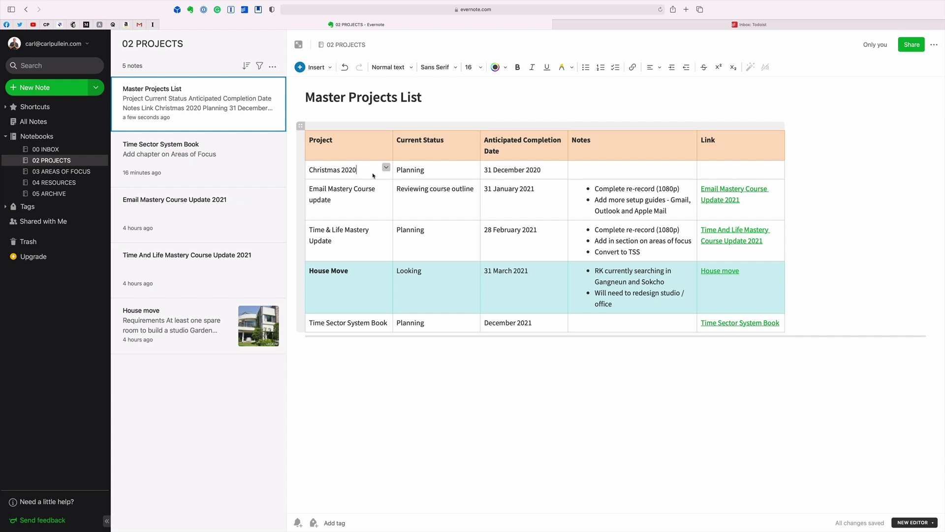
Try peach, then light green cell backgrounds on the Christmas 2020 row
click(302, 173)
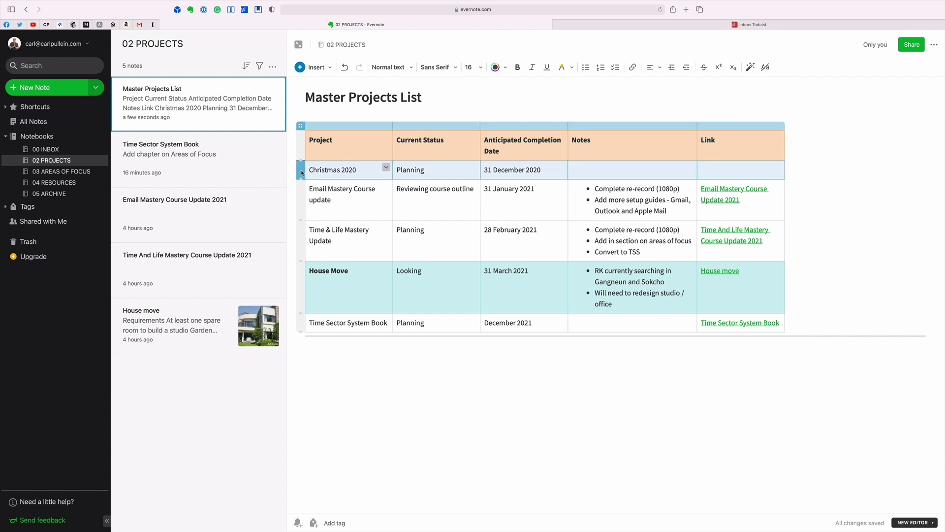
click(386, 168)
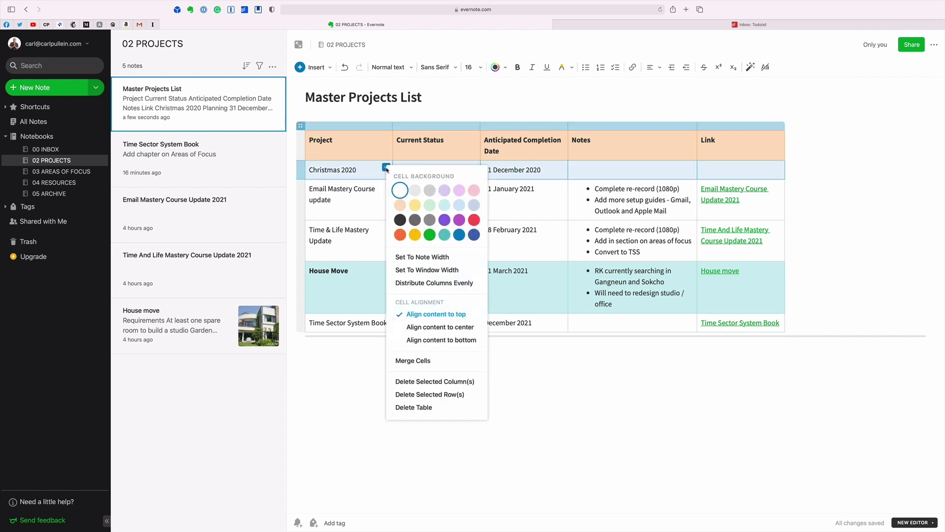
click(400, 205)
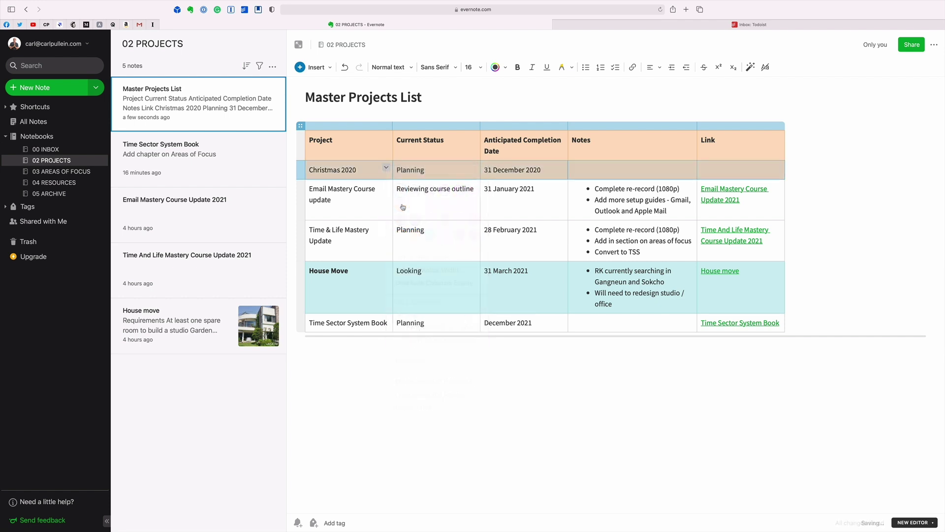
click(387, 168)
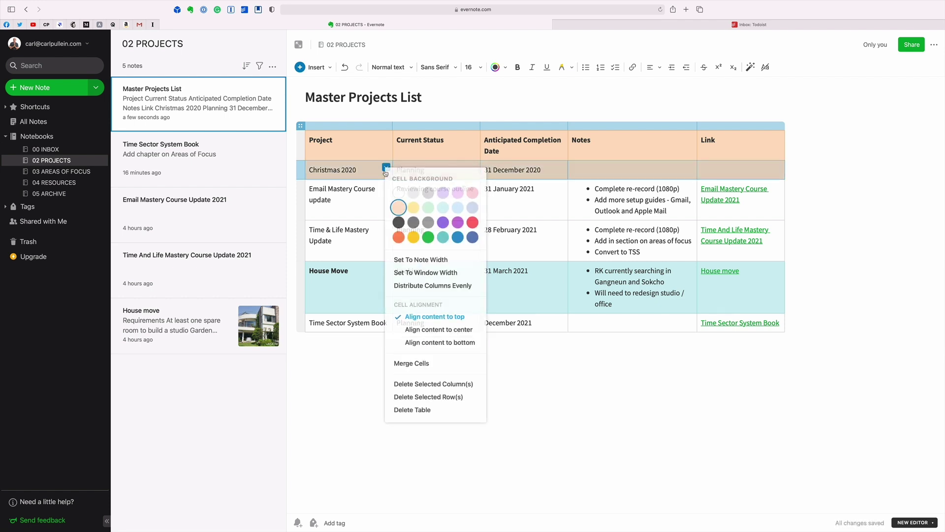
click(429, 208)
click(557, 399)
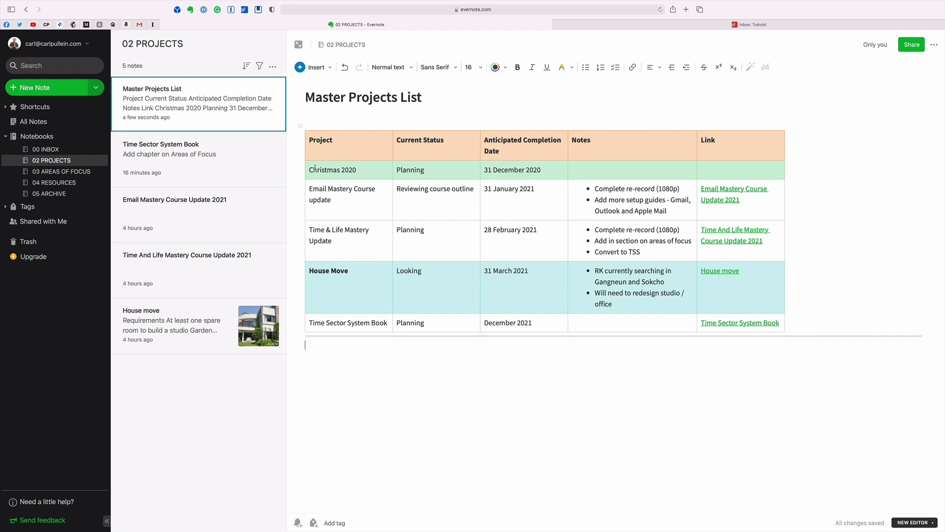
Set the Christmas 2020 row's cell background to pink
click(298, 169)
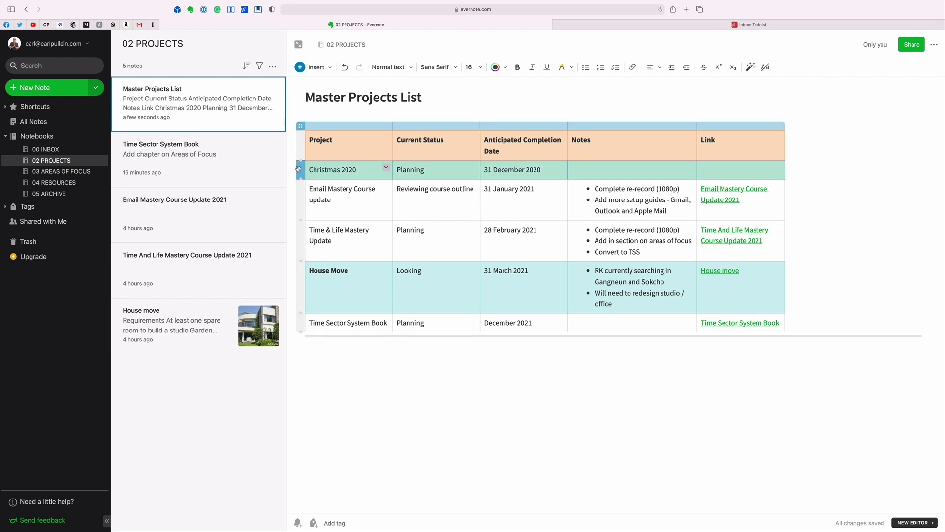
click(387, 168)
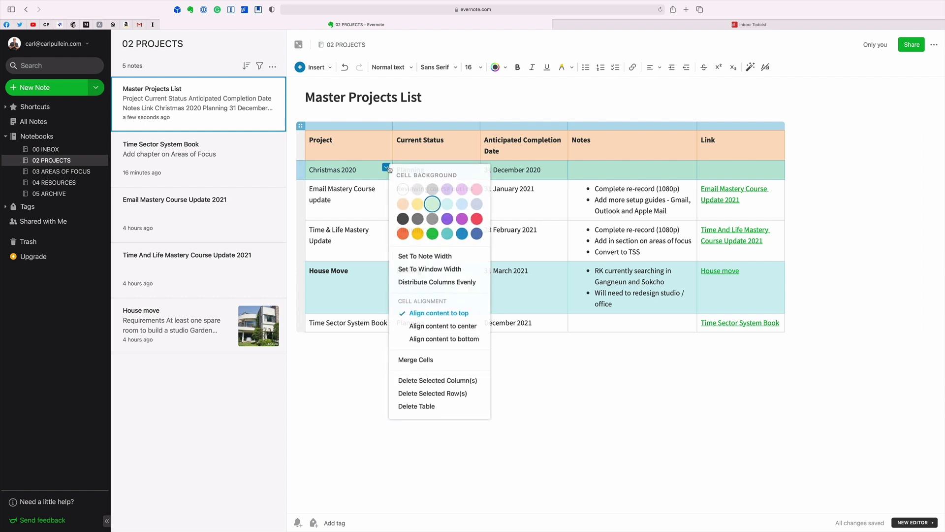
click(480, 192)
click(544, 370)
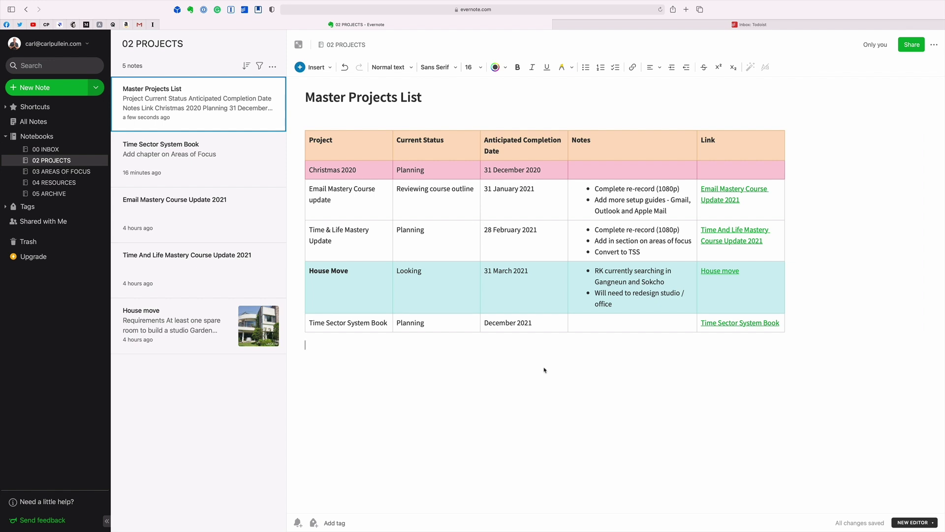
Write 'We still need to book hotel for NYE' in the Christmas 2020 Notes cell
click(631, 332)
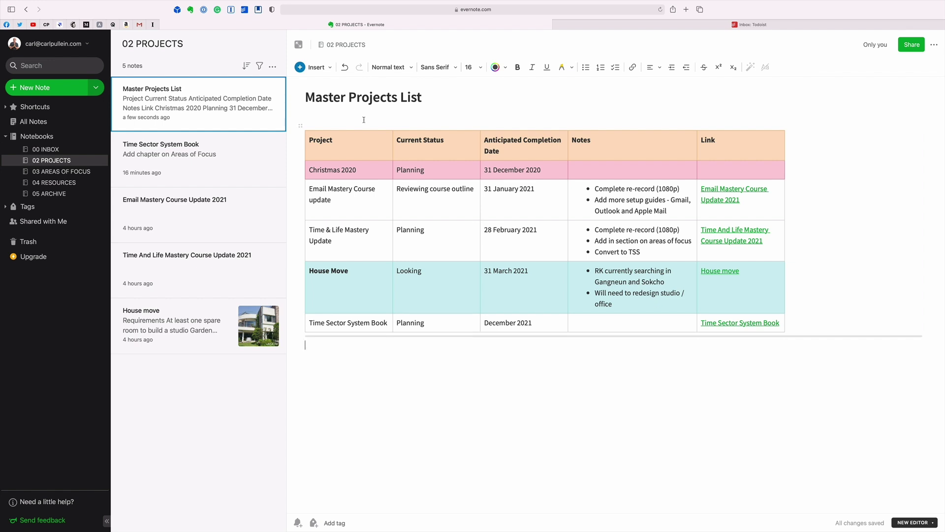
click(589, 165)
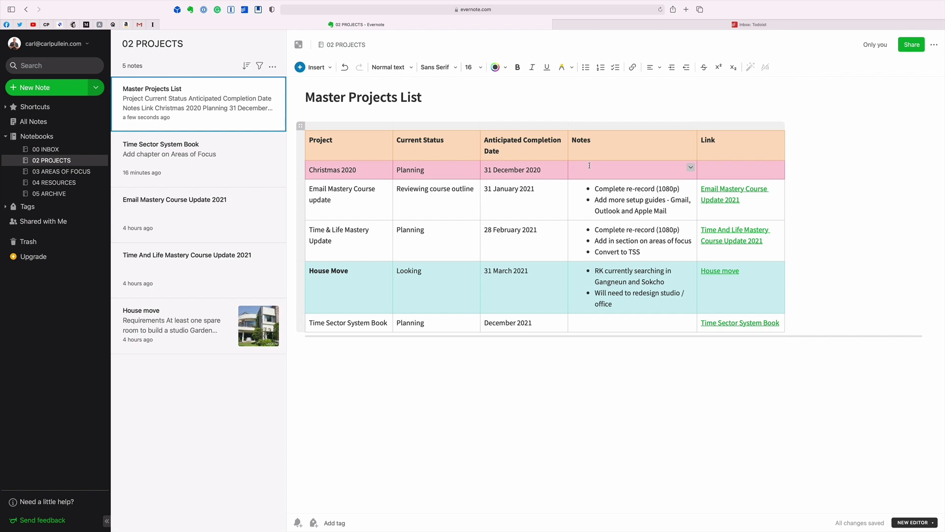
text(We still need to book hotel for NYE)
click(750, 359)
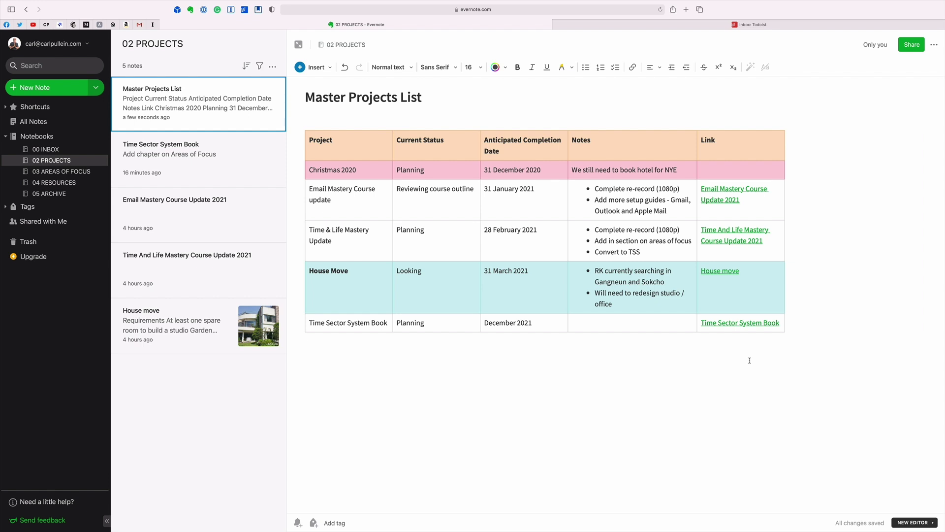
Copy 'book hotel for NYE' into a new Todoist Inbox task, then return to Evernote
click(670, 169)
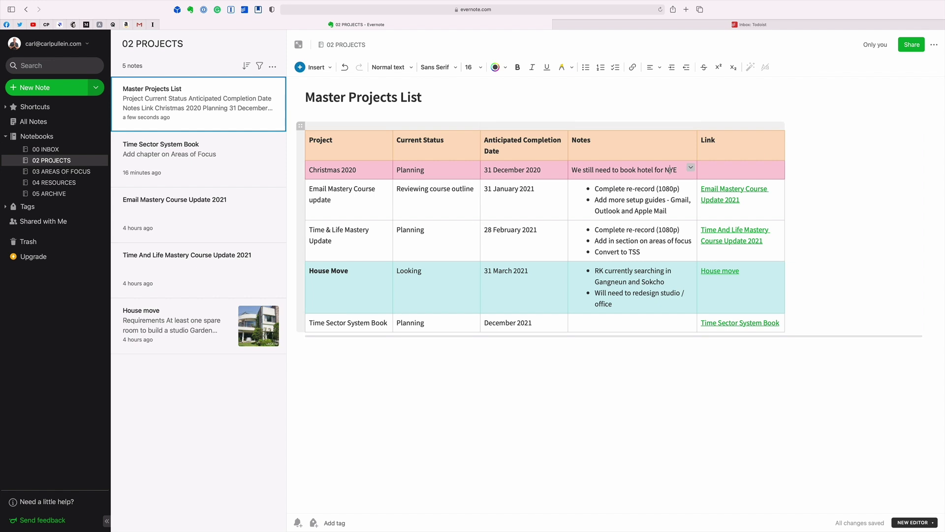
drag(678, 169, 619, 169)
key(super+c)
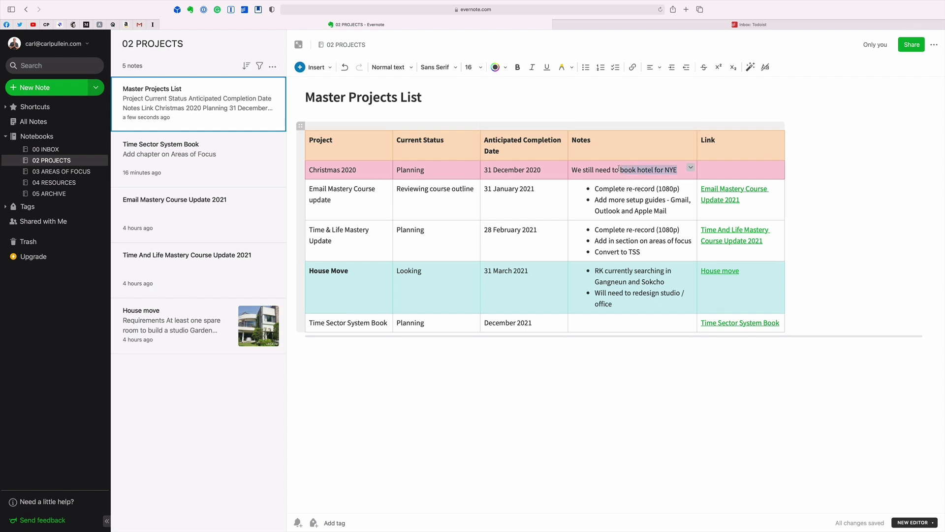
click(714, 21)
click(365, 118)
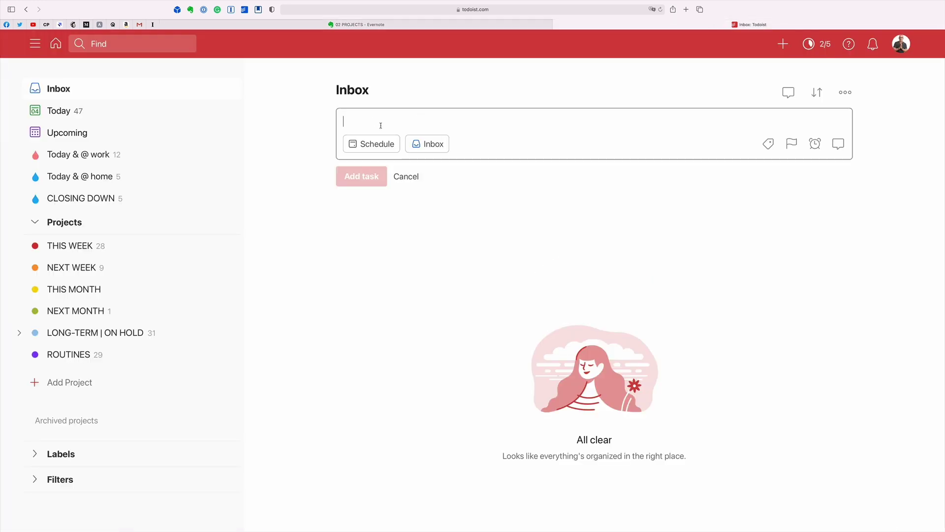
key(super+v)
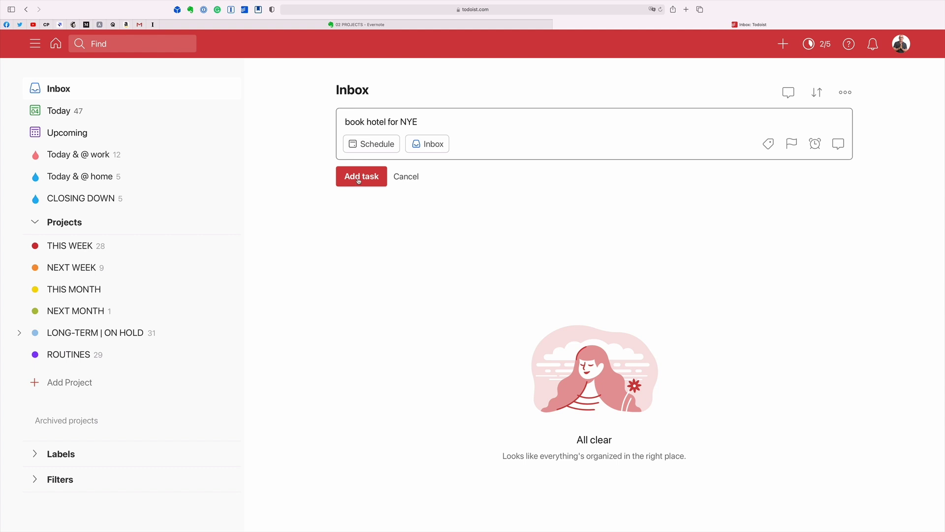
click(362, 176)
click(327, 25)
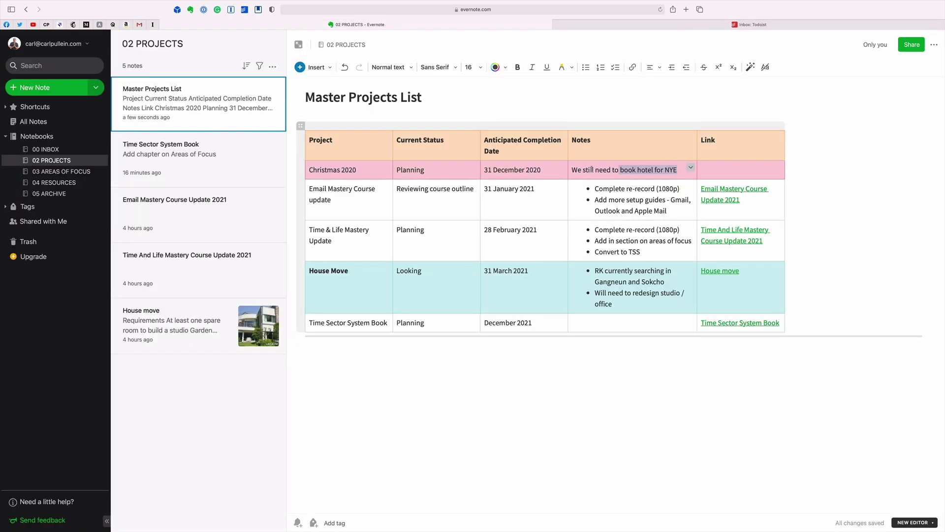
Make the NYE hotel note a checklist item and tick it as done
click(571, 171)
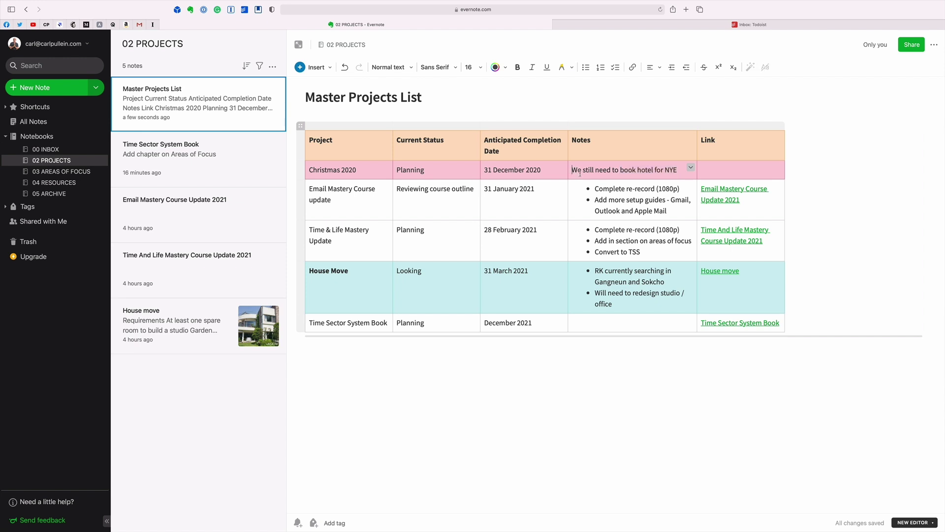
click(934, 44)
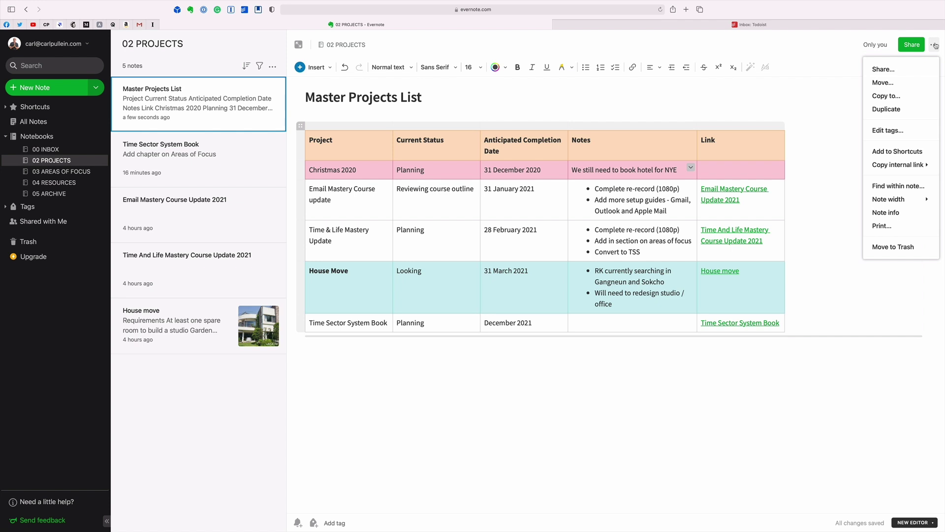
click(533, 173)
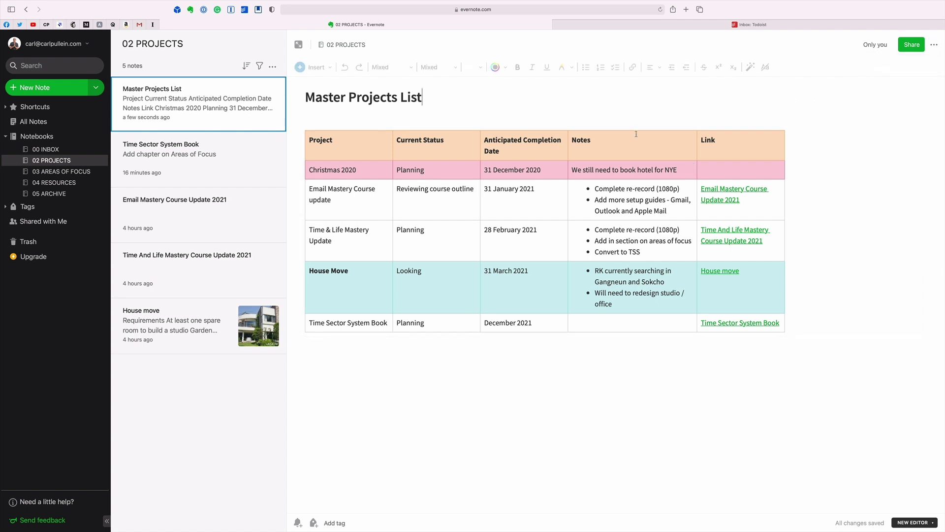
click(573, 170)
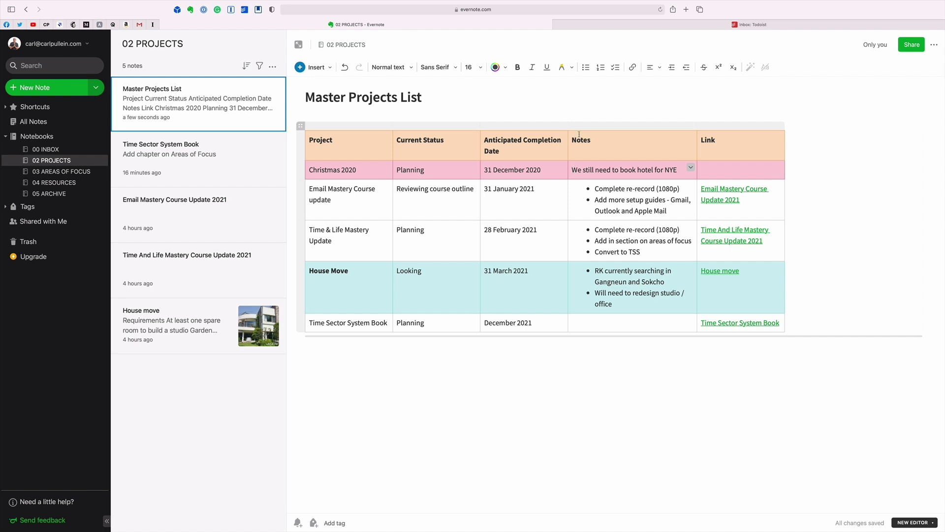
click(616, 67)
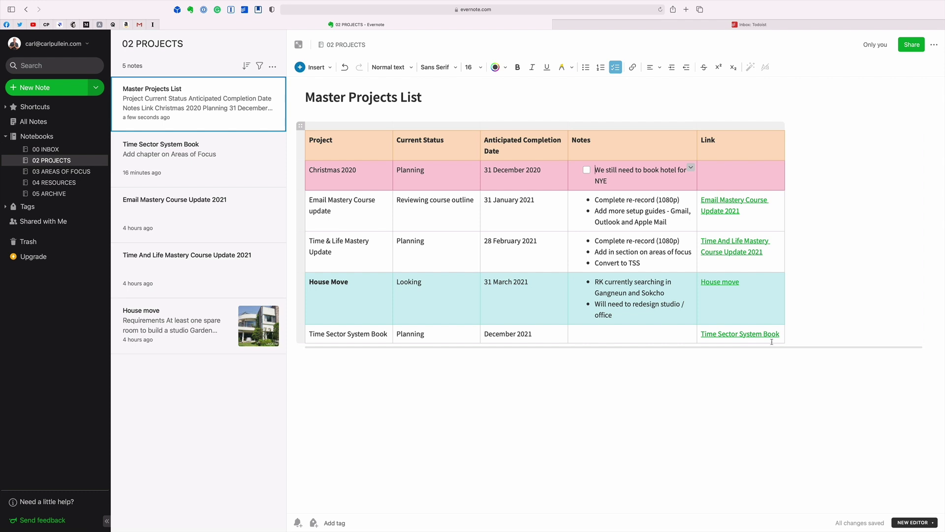
click(706, 433)
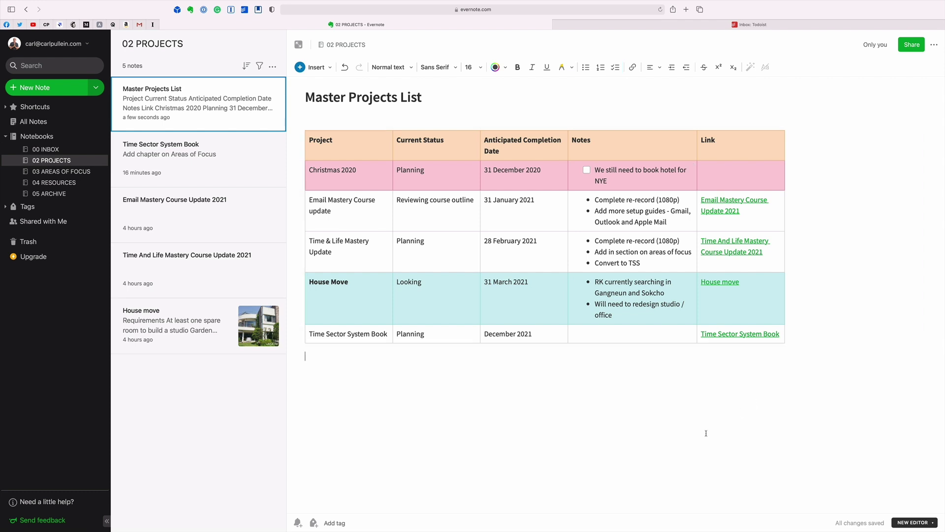
click(587, 171)
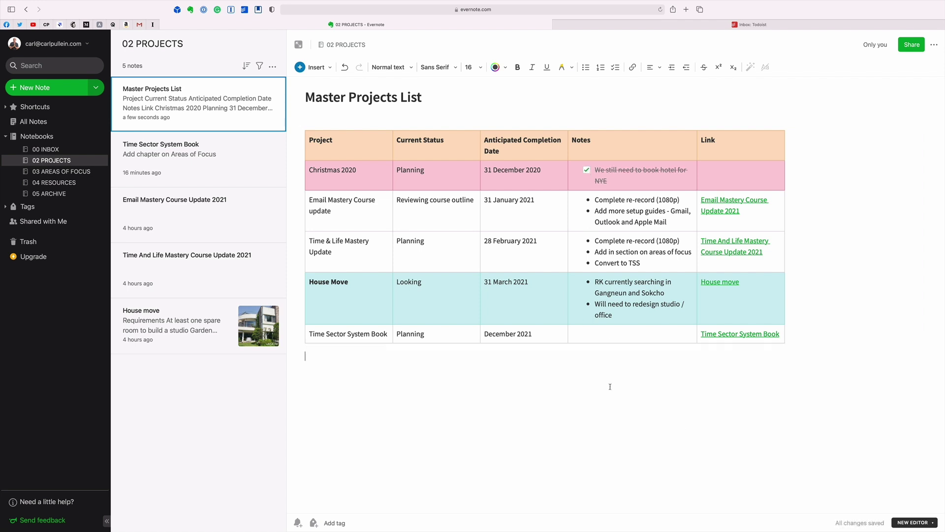